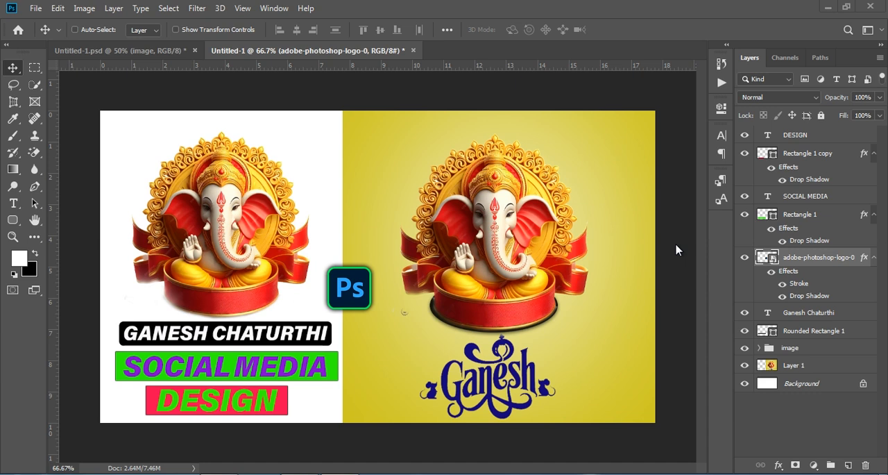
Step: Show Layer 6 in the Untitled-1.psd document and examine the finished Ganesh poster up close
click(118, 50)
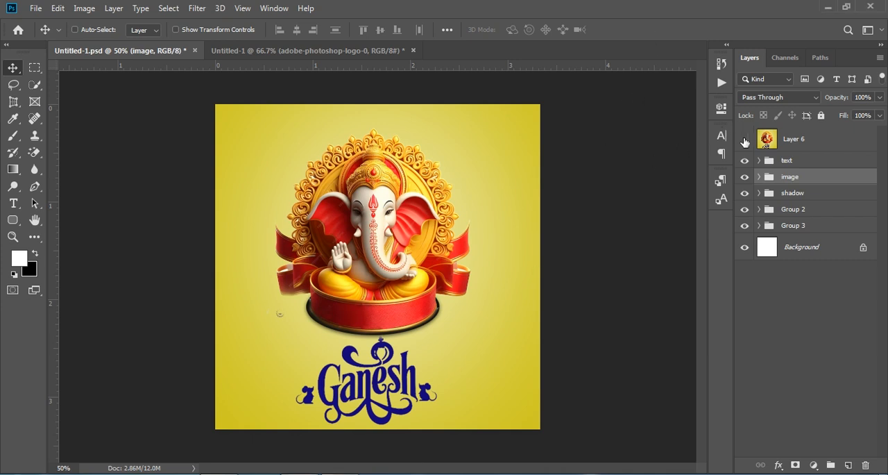
click(745, 141)
click(794, 138)
key(ctrl+plus)
key(ctrl+plus)
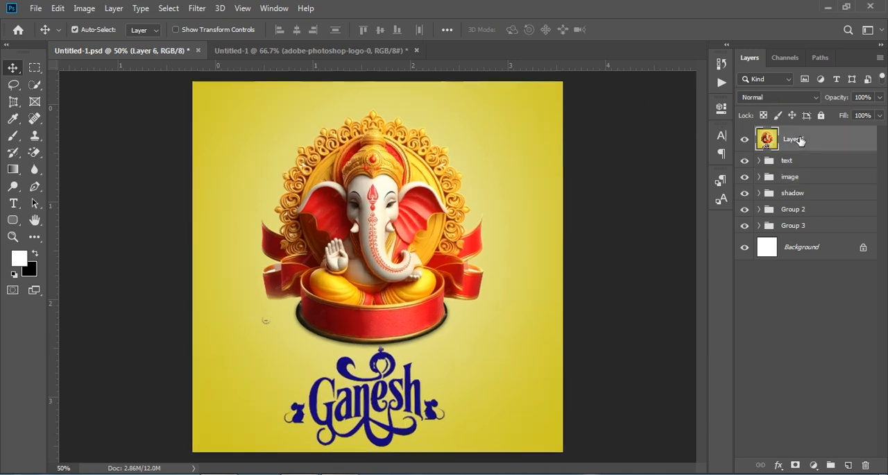
scroll(552, 236, down, 5)
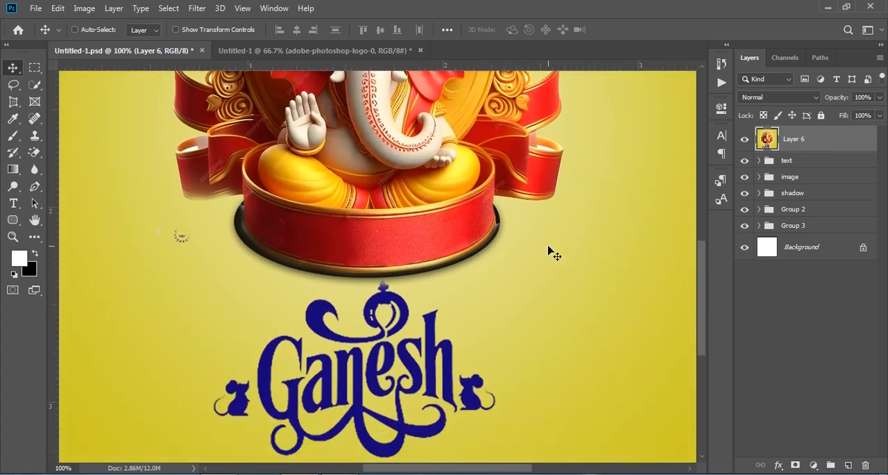
key(ctrl+minus)
key(ctrl+minus)
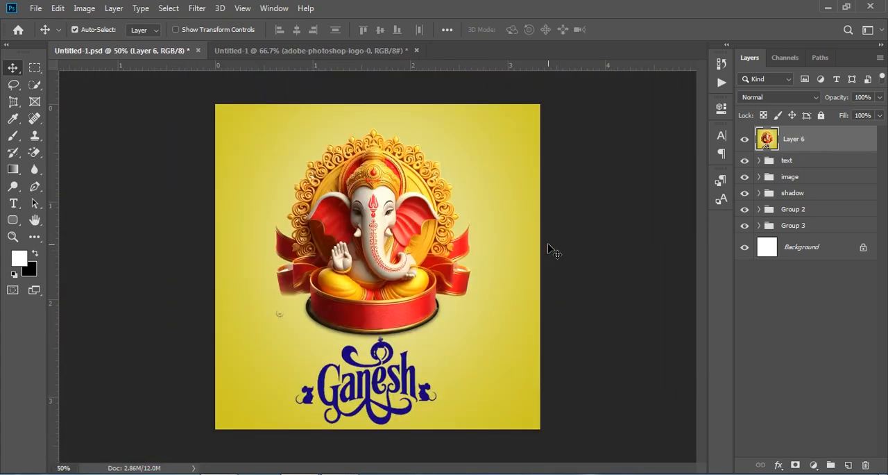
Step: Create a new document from the SOCIAL MEDIA preset, 1000 x 1000 pixels at 300 ppi, RGB Color with a white background
click(35, 10)
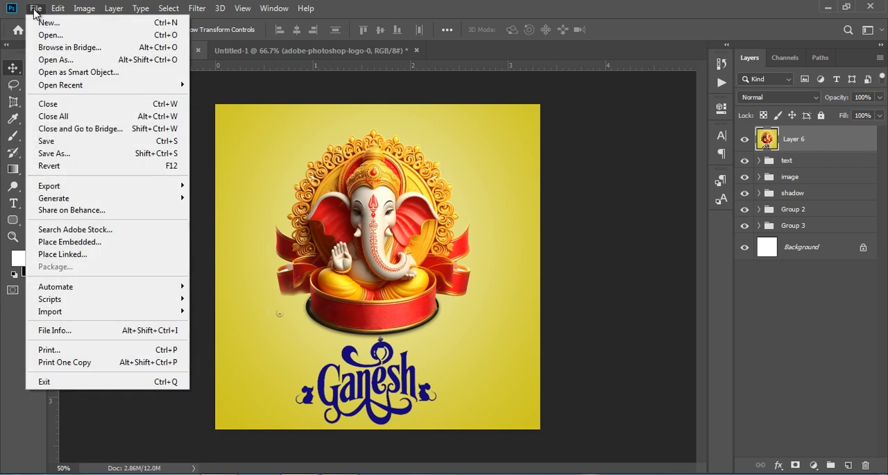
click(68, 26)
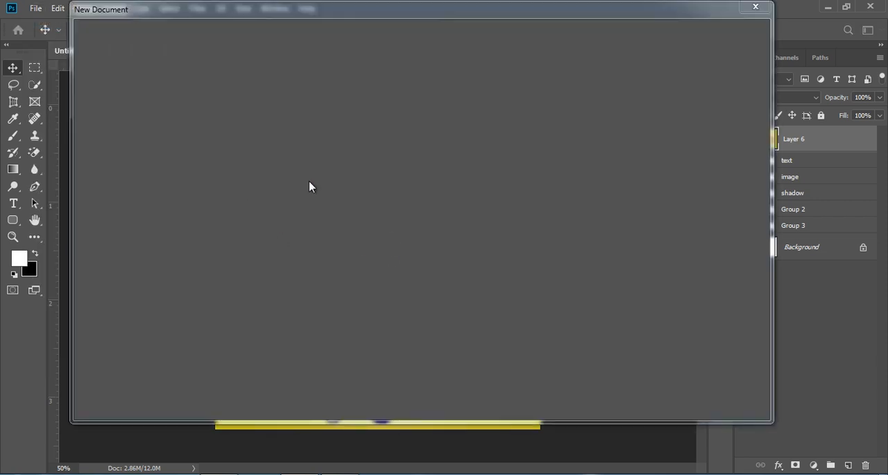
click(302, 235)
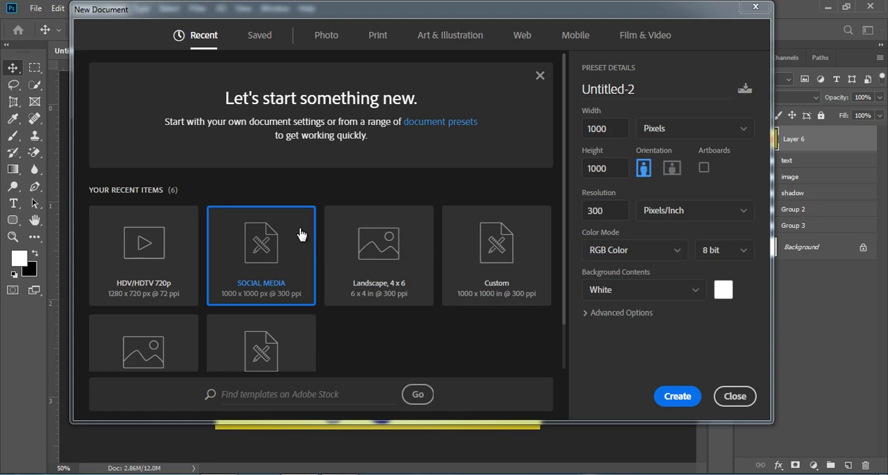
double_click(608, 129)
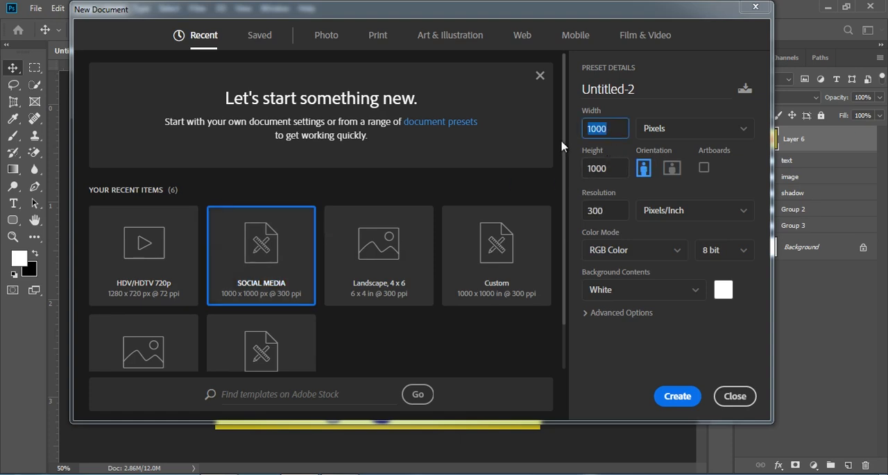
double_click(614, 166)
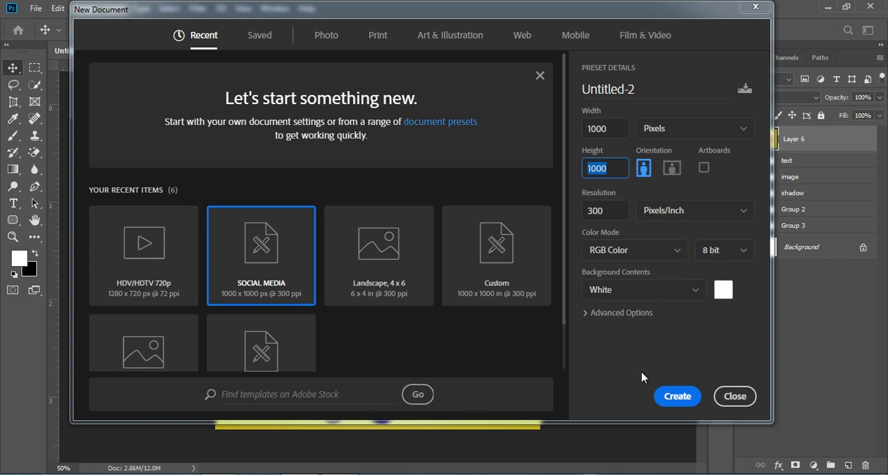
click(680, 401)
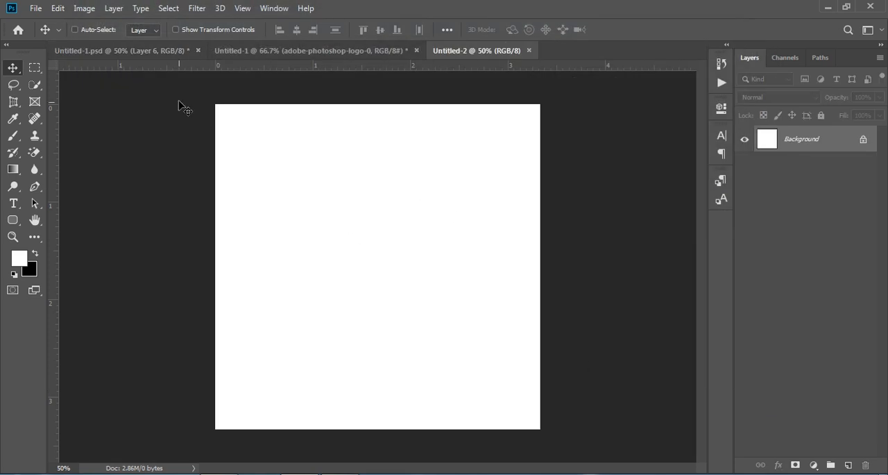
Step: Copy the image group from Untitled-1.psd into the Untitled-2 document and centre it horizontally at about X 500 px, Y 464 px
click(168, 58)
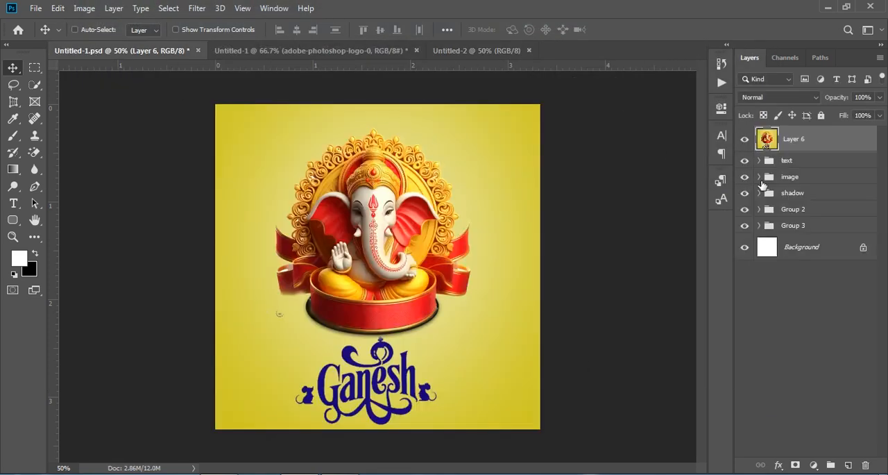
drag(800, 179, 391, 277)
key(ctrl)
key(ctrl+t)
drag(403, 274, 386, 255)
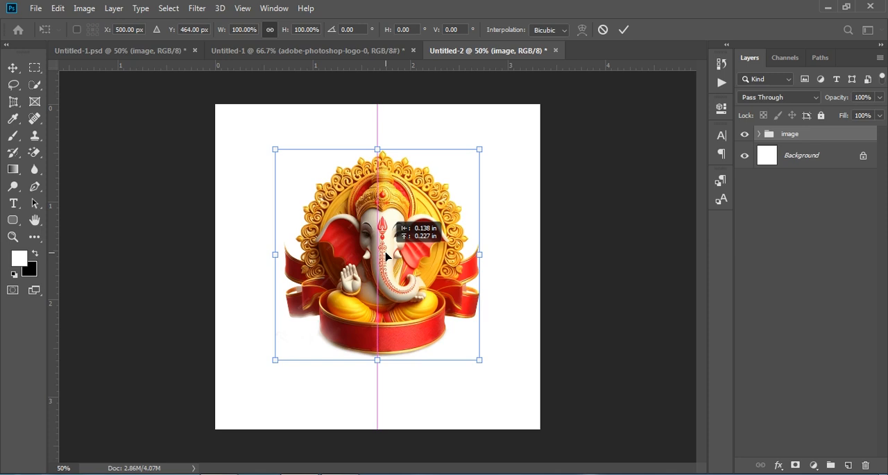
drag(386, 256, 386, 256)
click(833, 281)
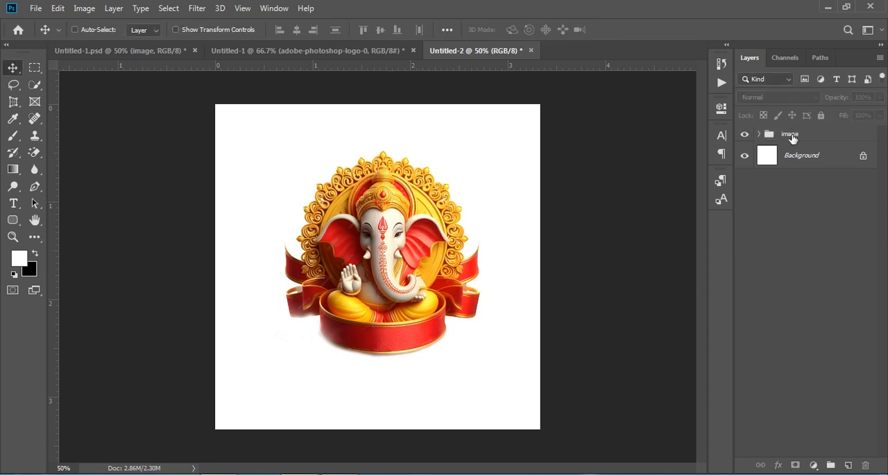
Step: Add a Solid Color fill layer directly above the Background, sampling yellow from the artwork and adjusting it to #e0e117
click(800, 160)
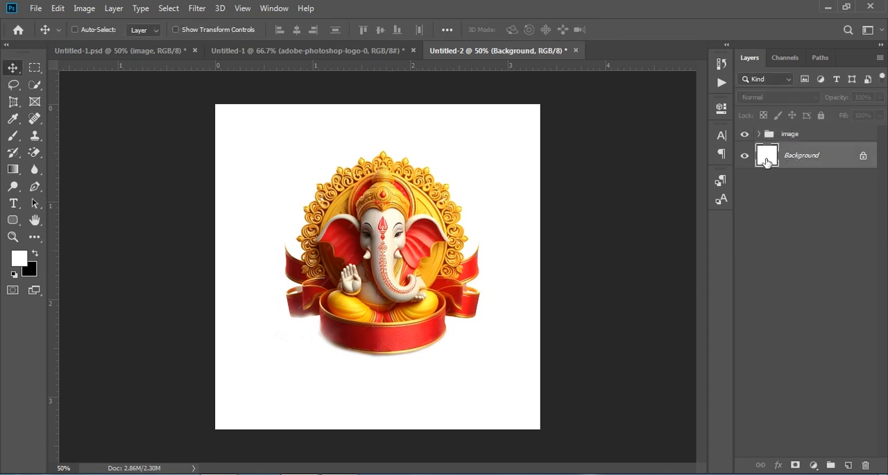
click(814, 465)
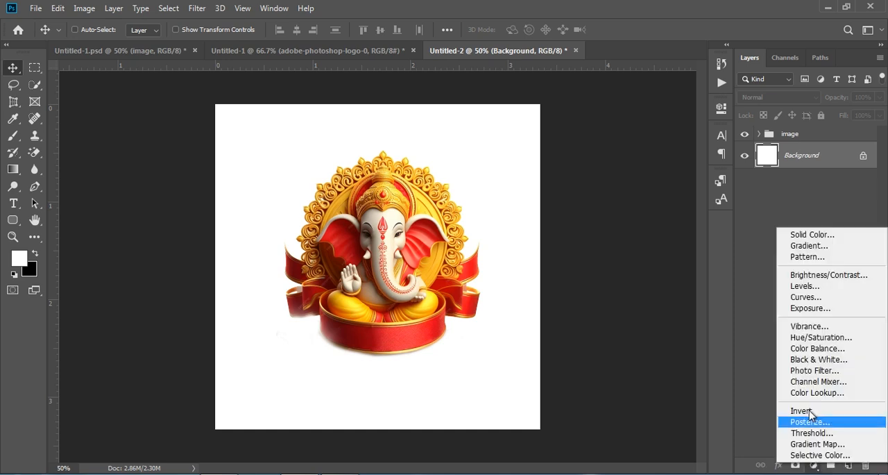
click(838, 238)
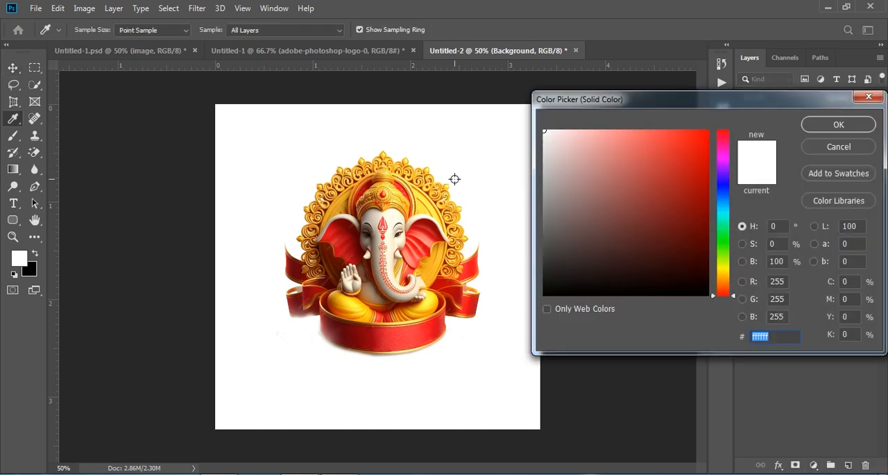
click(9, 120)
click(427, 202)
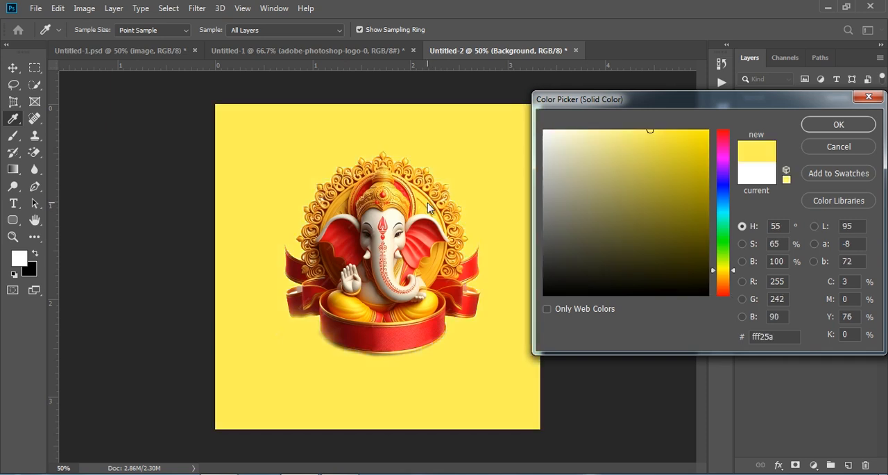
click(428, 301)
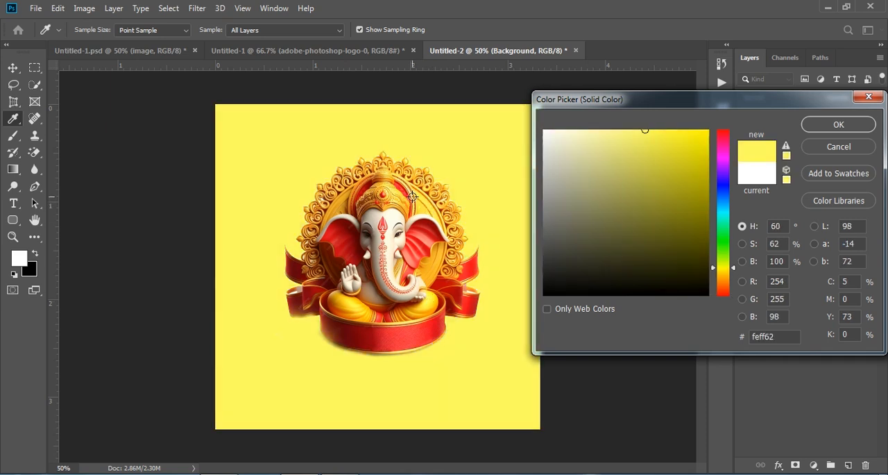
mouse_move(645, 130)
mouse_down()
mouse_move(699, 139)
mouse_move(703, 146)
mouse_move(692, 150)
mouse_up()
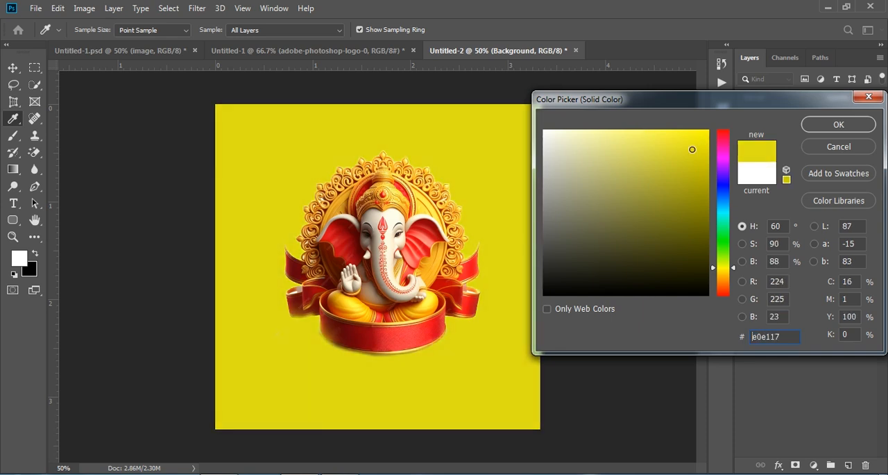
click(841, 126)
click(814, 268)
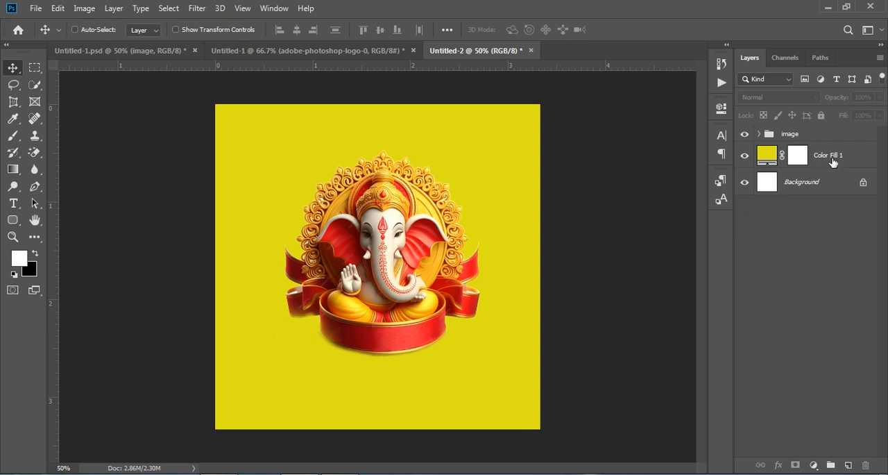
Step: On a new layer above the colour fill, draw a black ellipse about 424 x 148 px behind the idol's base
click(832, 161)
click(848, 464)
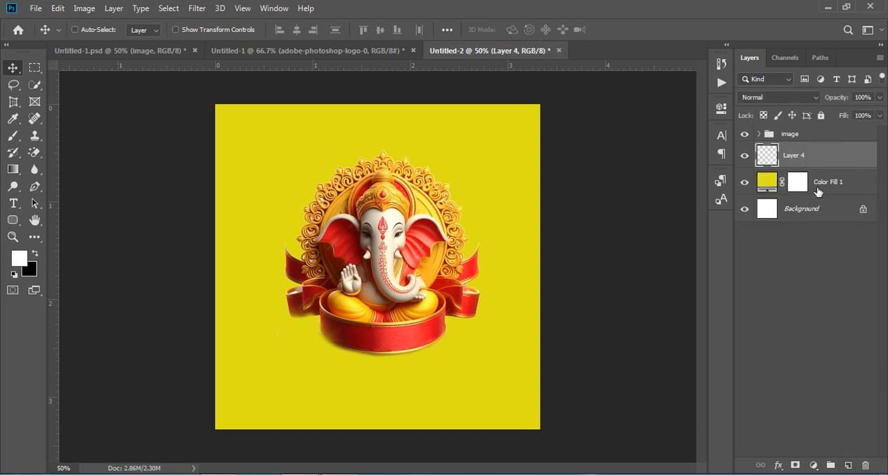
click(12, 220)
right_click(12, 221)
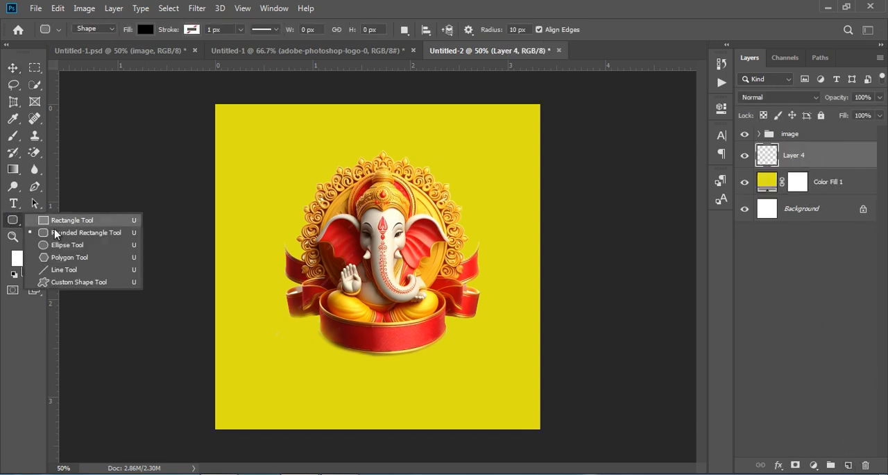
click(99, 245)
drag(309, 318, 445, 365)
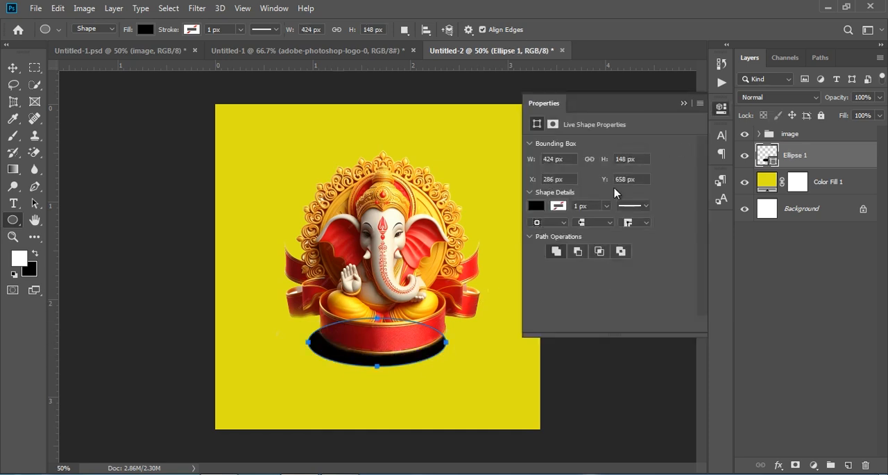
click(683, 103)
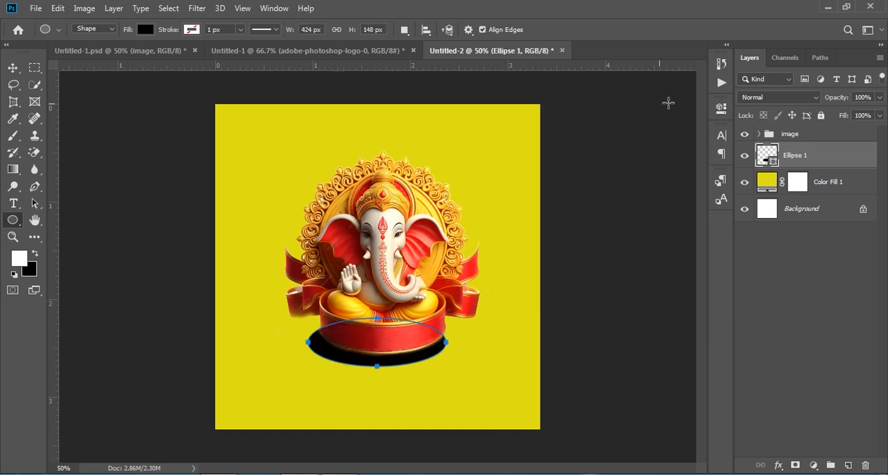
Step: Move the black ellipse up under the idol's base and scale it to about 94.81% width and 89.19% height
click(13, 68)
drag(416, 359, 424, 351)
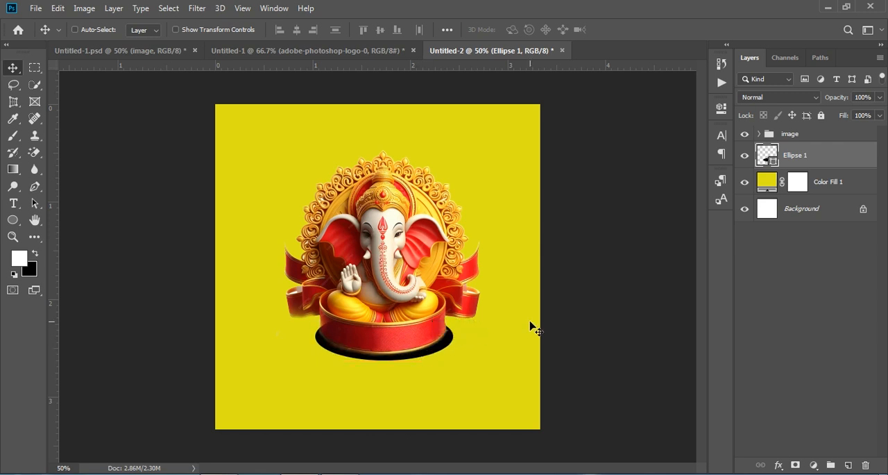
key(ctrl+t)
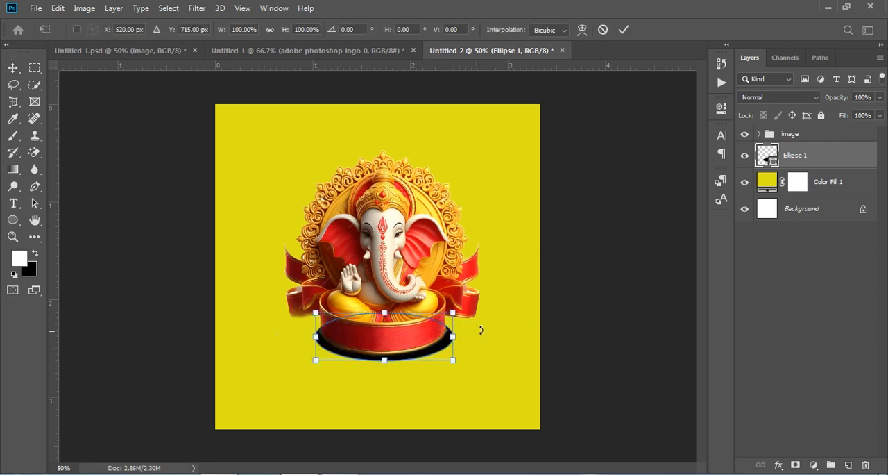
drag(452, 336, 446, 336)
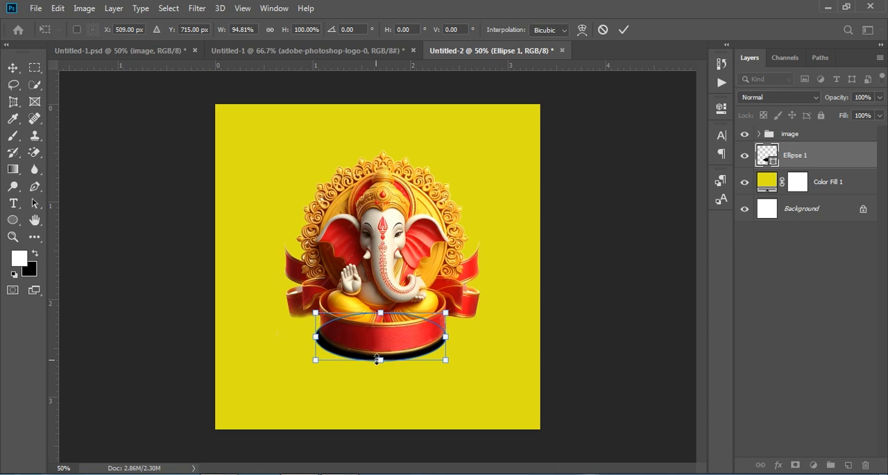
drag(377, 360, 374, 354)
key(Left)
key(Left)
key(Left)
key(Left)
key(Right)
key(Right)
key(Right)
key(Right)
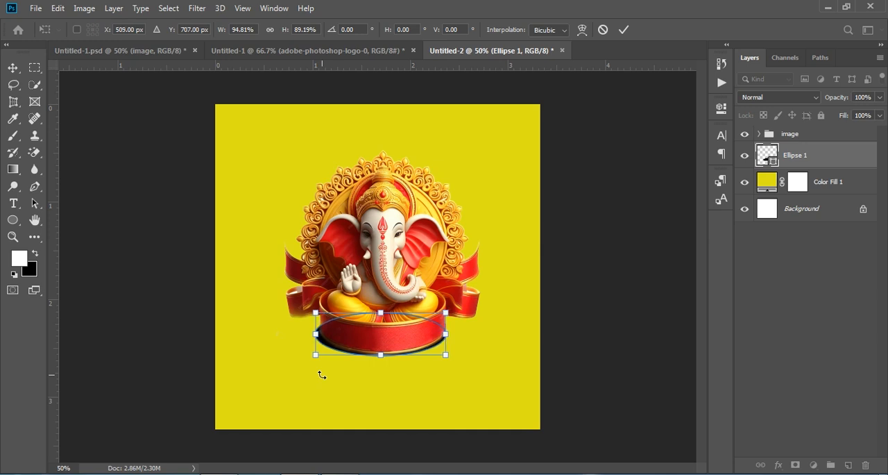
Step: Fit the ellipse to the base's outline at about 92.45% width and 92.57% height with a -0.44° vertical skew, and apply the transform
key(ctrl+plus)
key(ctrl+plus)
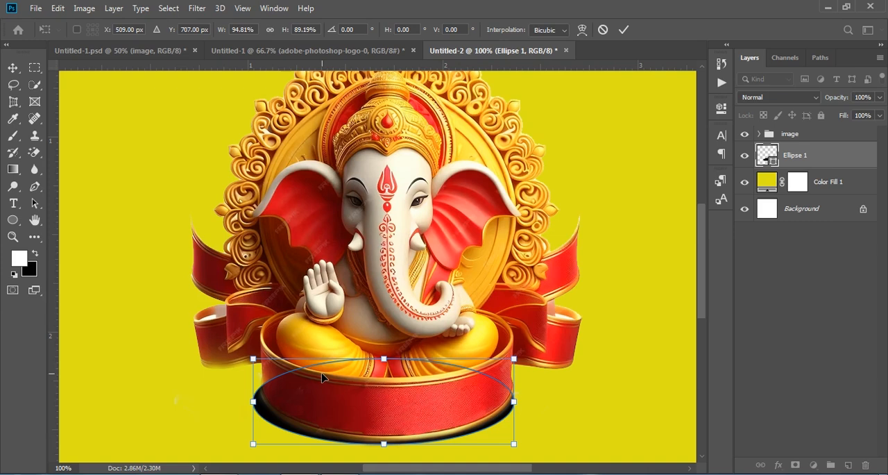
scroll(322, 377, down, 5)
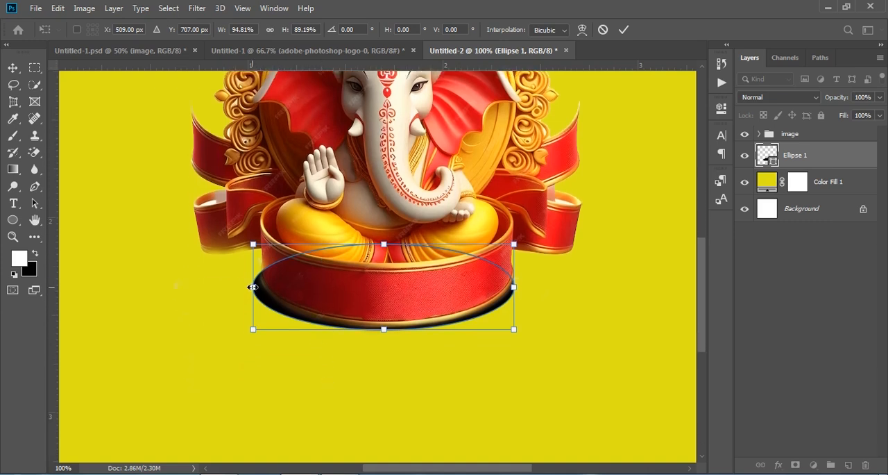
mouse_move(255, 286)
mouse_down()
mouse_move(271, 284)
mouse_move(259, 273)
mouse_move(271, 292)
mouse_up()
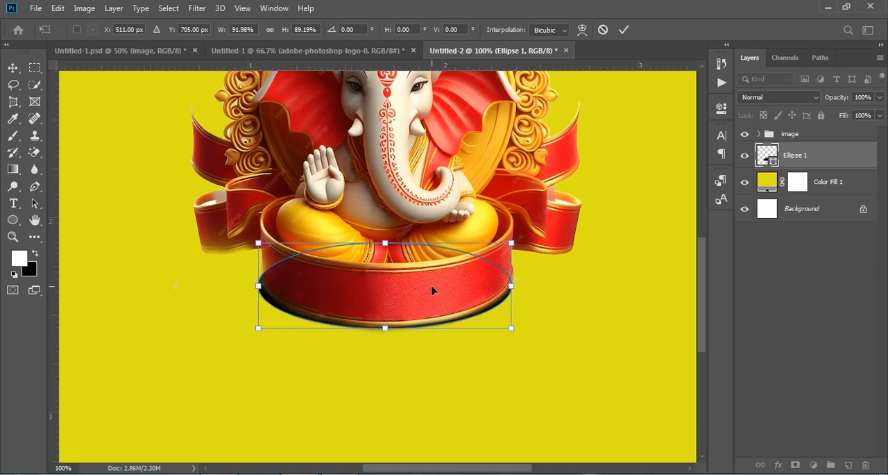
drag(513, 289, 513, 282)
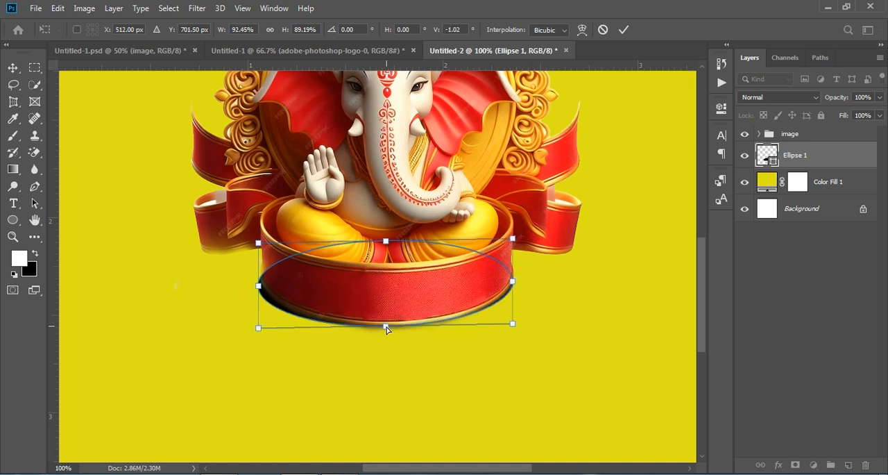
drag(387, 329, 387, 333)
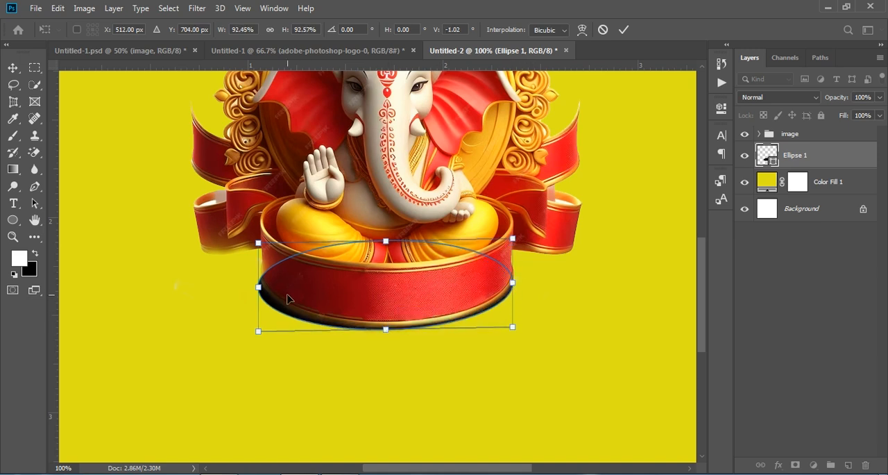
drag(259, 287, 258, 285)
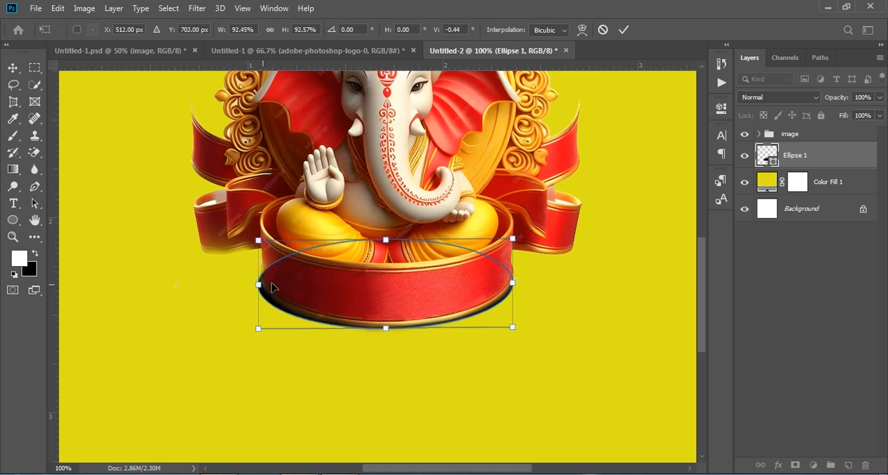
click(621, 29)
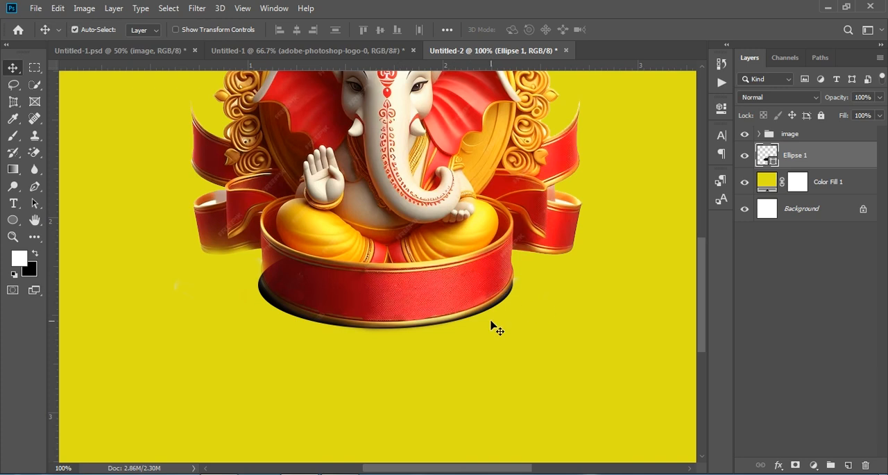
Step: Add a drop shadow to the base ellipse with 70% opacity, 5 px distance, 19% spread and 24 px size
key(ctrl+minus)
key(ctrl+minus)
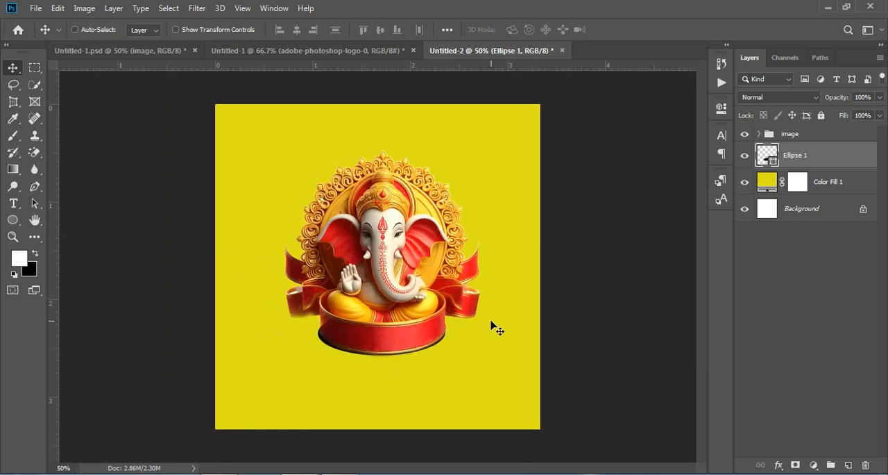
click(779, 466)
click(799, 459)
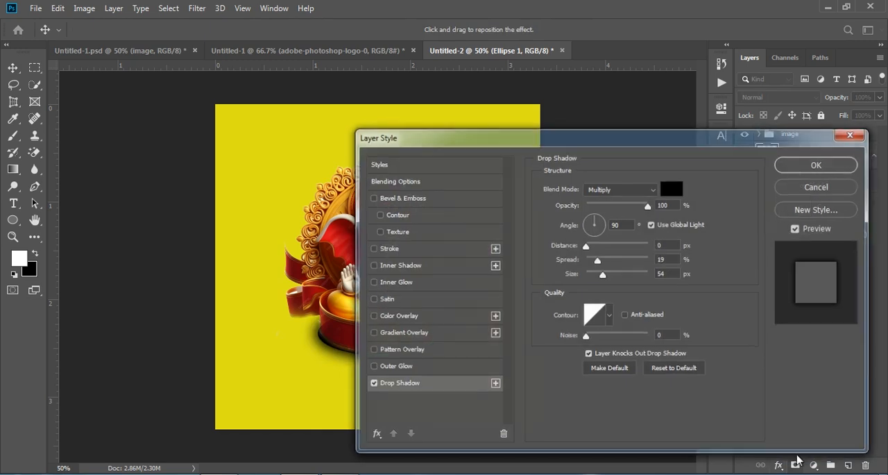
drag(525, 140, 638, 91)
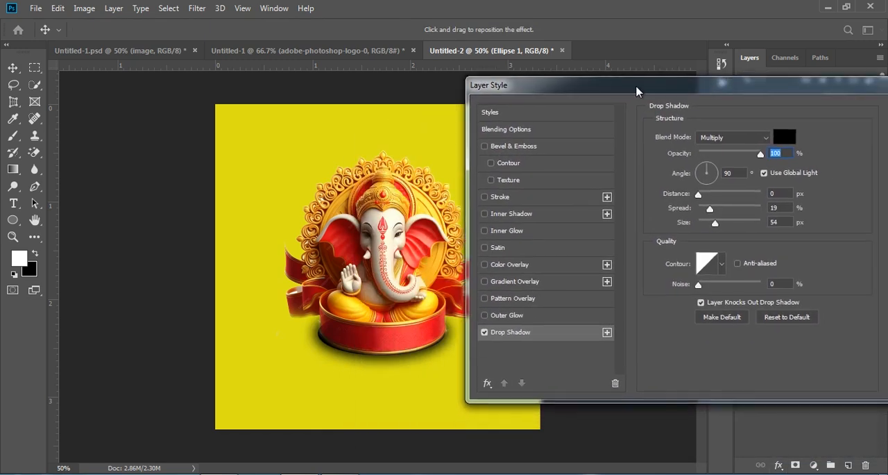
drag(715, 224, 706, 222)
drag(761, 154, 743, 153)
drag(700, 195, 703, 194)
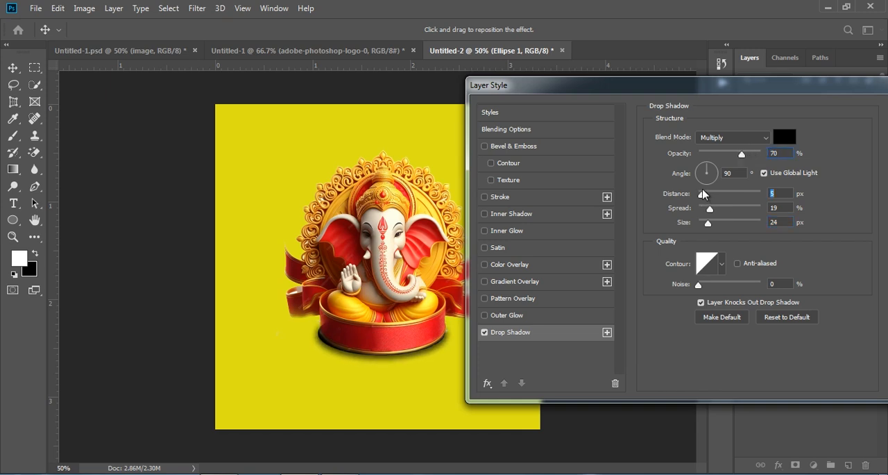
drag(725, 92, 553, 137)
click(783, 157)
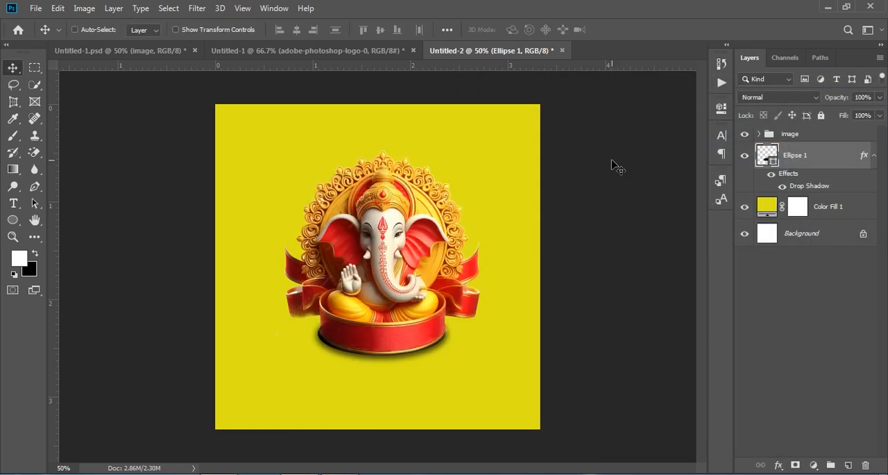
Step: Toggle the ellipse layer's visibility to compare the idol's base with and without its shadow
key(ctrl+plus)
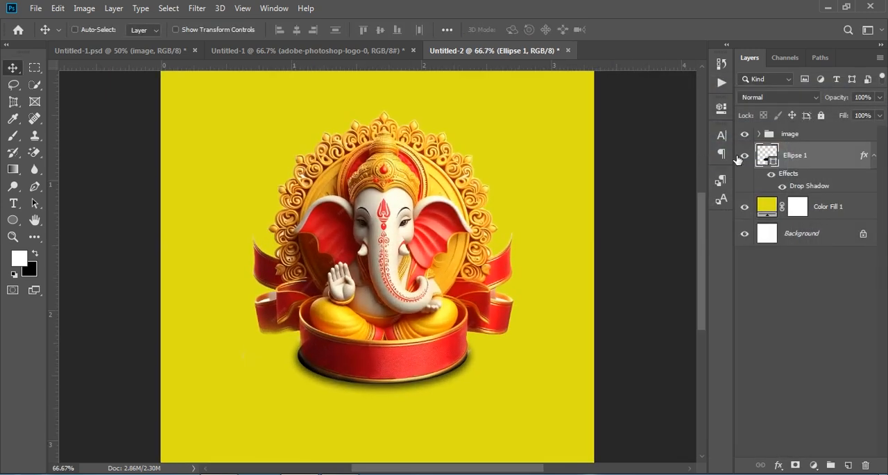
click(741, 158)
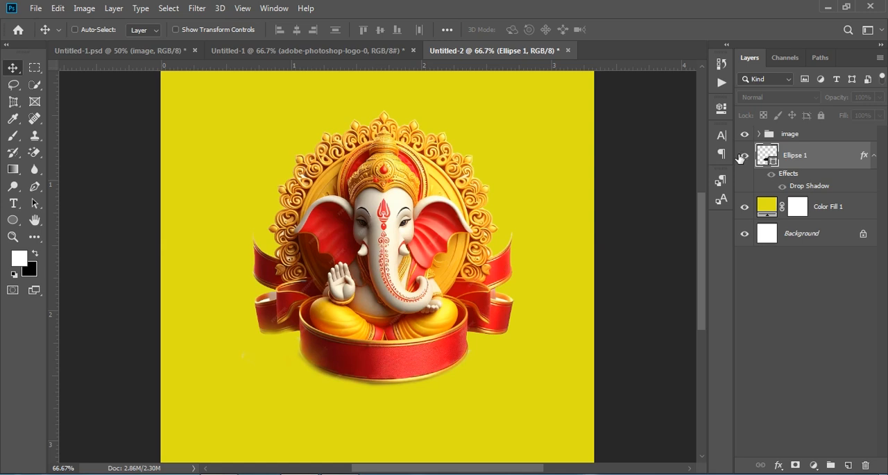
click(740, 158)
click(740, 158)
click(741, 158)
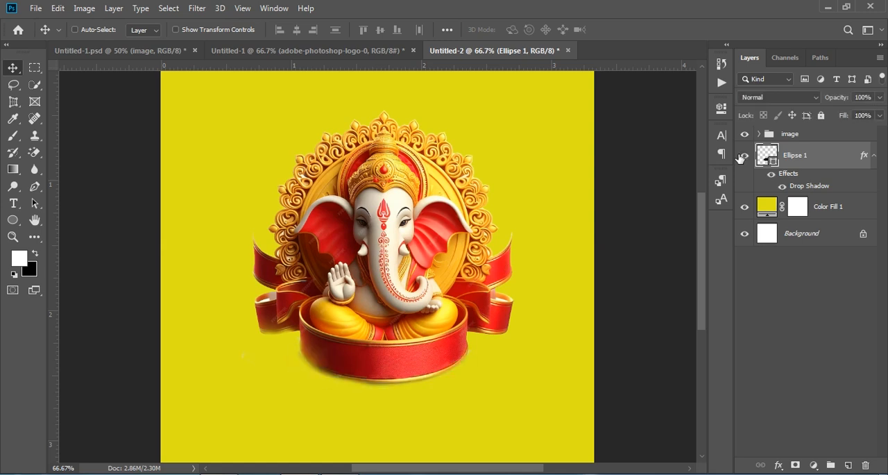
key(ctrl+minus)
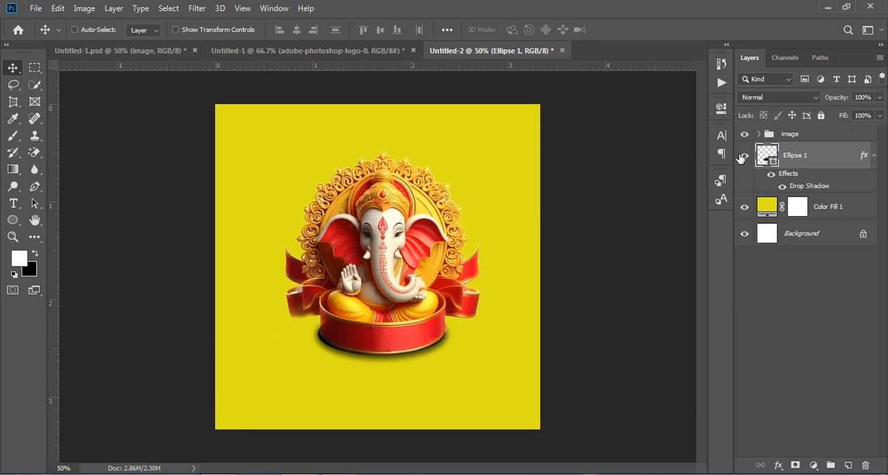
Step: Add a new layer directly above the yellow colour fill and enlarge the soft white brush to 1300 px
click(828, 208)
click(848, 465)
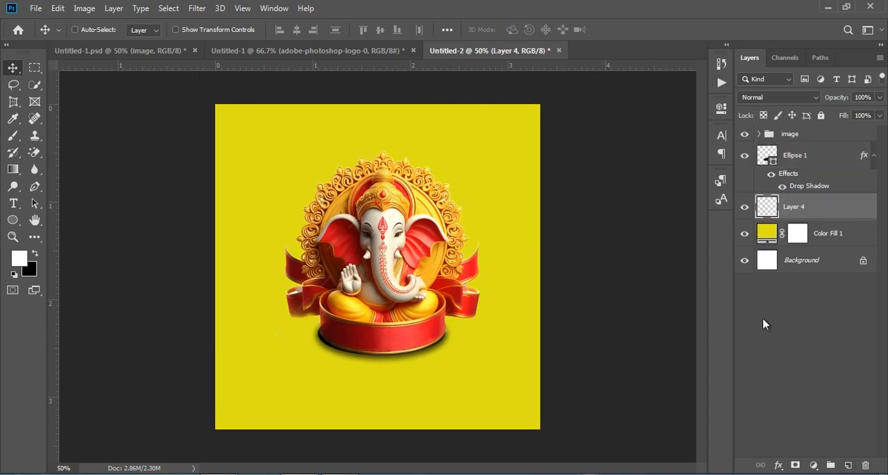
click(13, 137)
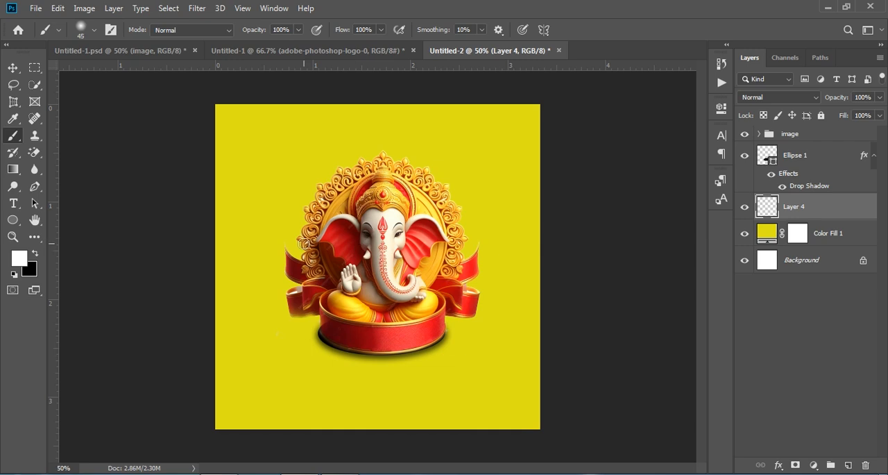
key(bracketright)
key(bracketright)
key(bracketright)
key(bracketright)
key(bracketright)
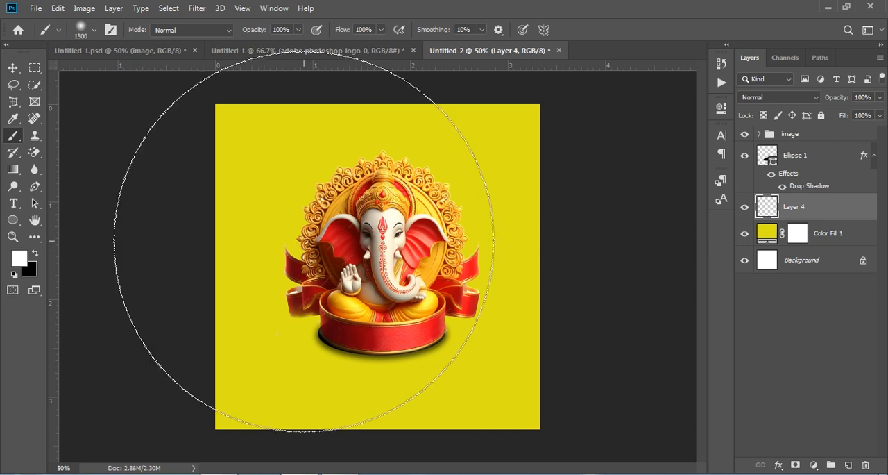
key(bracketleft)
key(bracketleft)
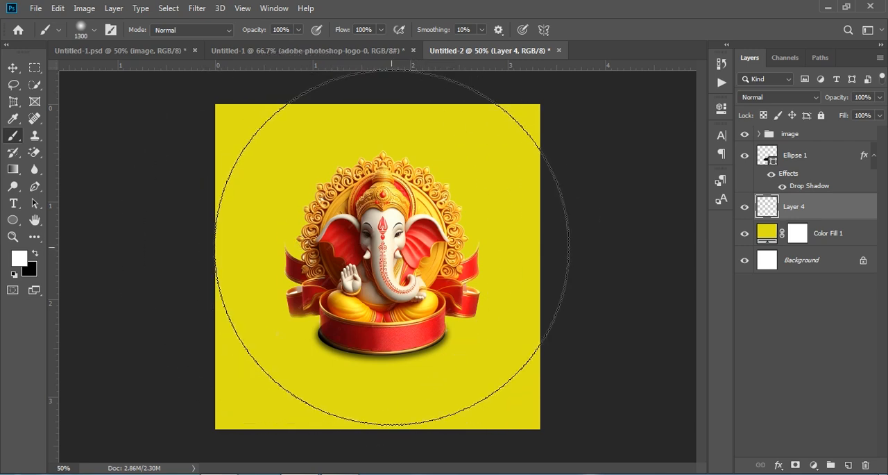
Step: Set the brush size to 1000 px
click(93, 30)
click(95, 31)
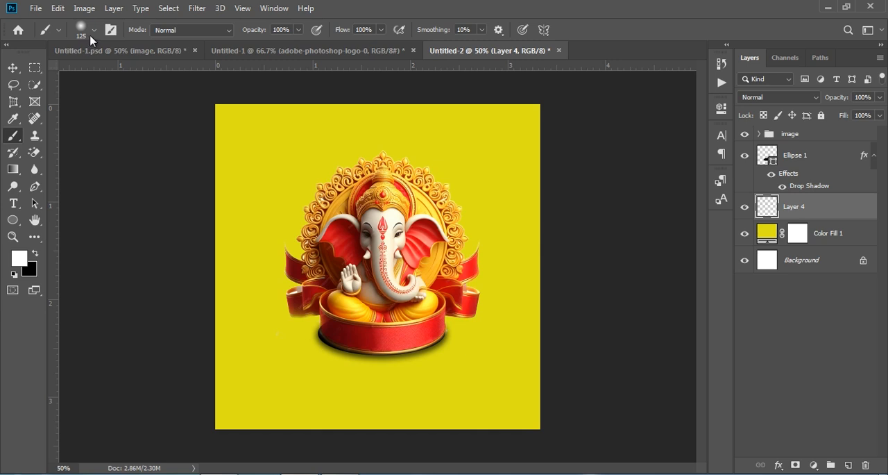
click(95, 27)
mouse_move(118, 72)
mouse_down()
mouse_move(156, 74)
mouse_move(148, 73)
mouse_up()
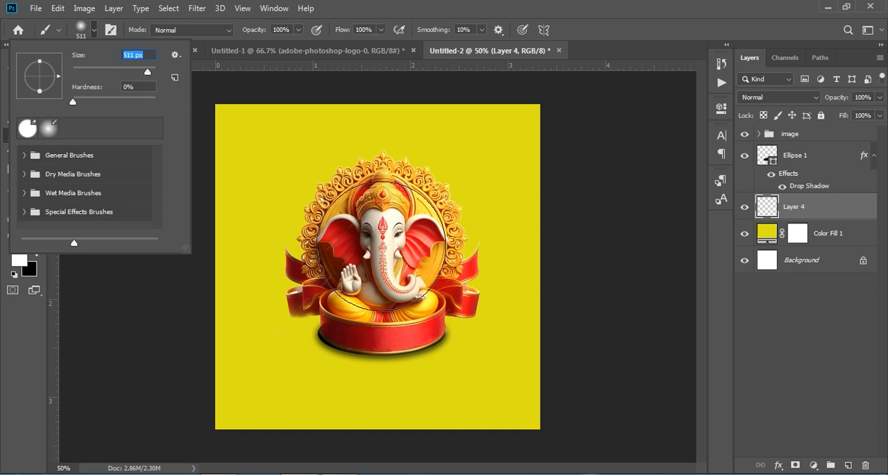
text(1000)
key(Return)
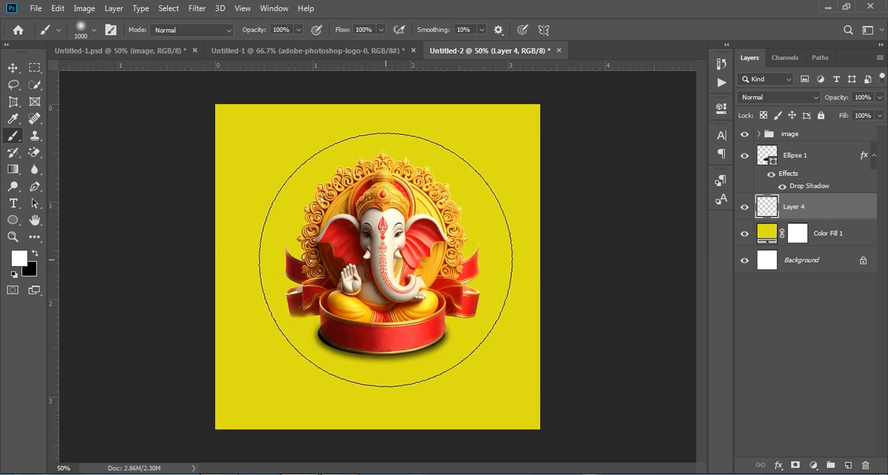
Step: Paint a soft white glow behind the idol with two dabs and lower the glow layer's opacity
click(385, 259)
click(386, 259)
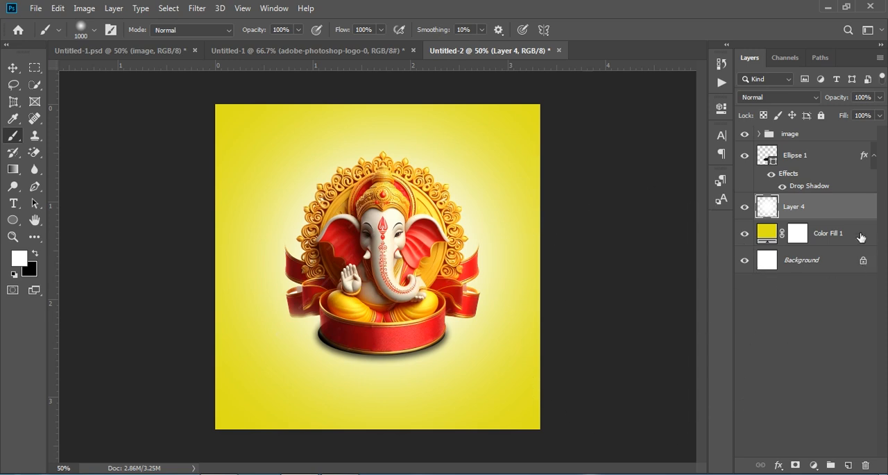
drag(839, 99, 806, 103)
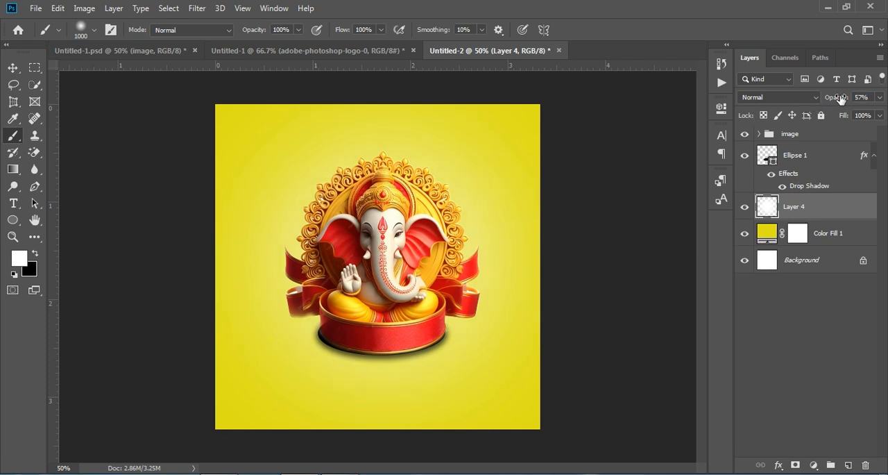
mouse_move(842, 99)
mouse_down()
mouse_move(824, 101)
mouse_move(836, 102)
mouse_up()
click(811, 339)
Step: Copy the text group from Untitled-1.psd into Untitled-2, placing the Ganesh lettering below the idol
click(173, 55)
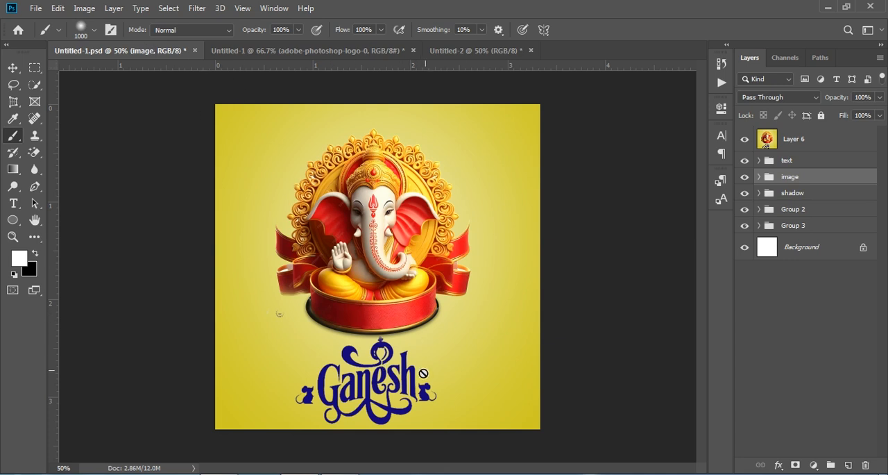
click(12, 68)
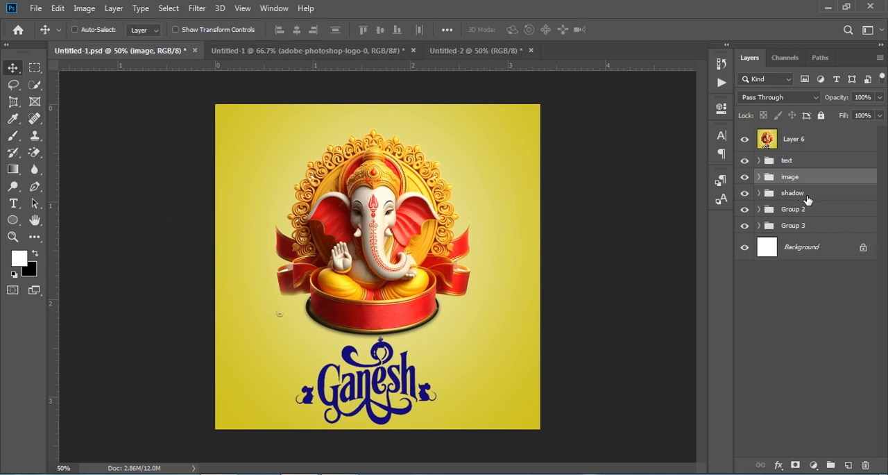
drag(770, 161, 392, 411)
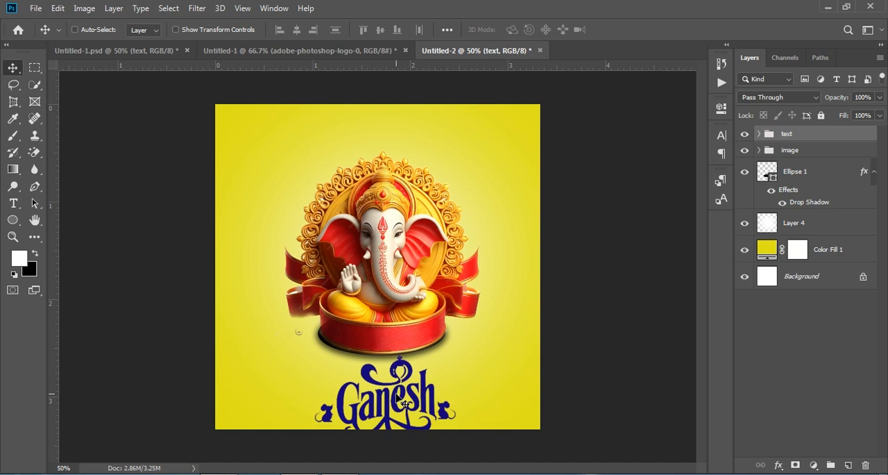
Step: Scale the Ganesh text group to 73.89% and centre it horizontally below the idol at X 500 px, Y 902.15 px
key(ctrl+t)
drag(494, 398, 444, 392)
drag(375, 403, 390, 393)
drag(377, 309, 377, 317)
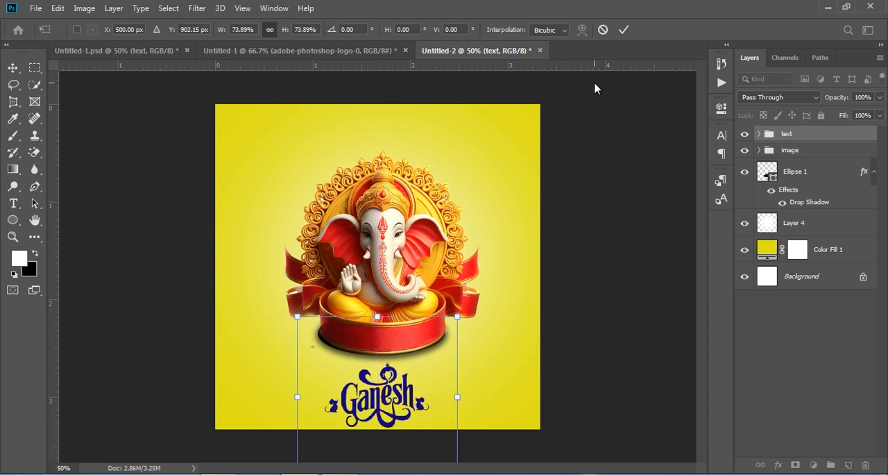
click(624, 30)
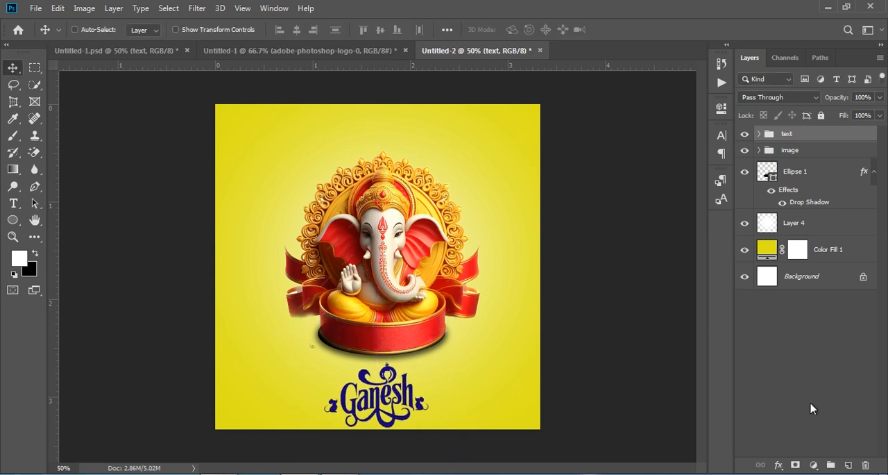
Step: Stamp all visible layers into a new layer above the text group and open it in the Camera Raw Filter
click(786, 136)
key(ctrl+v)
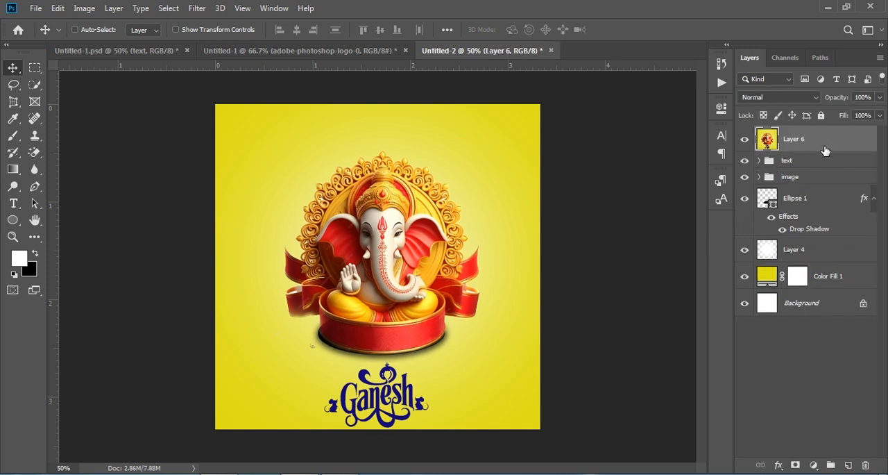
click(197, 8)
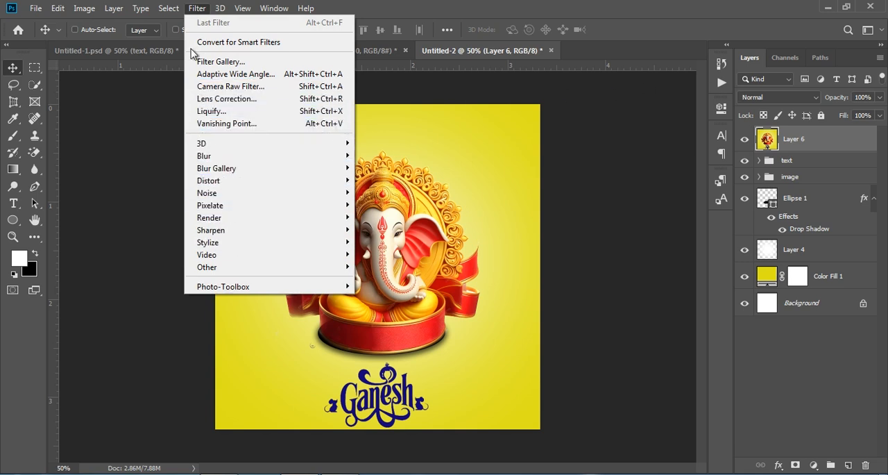
click(276, 88)
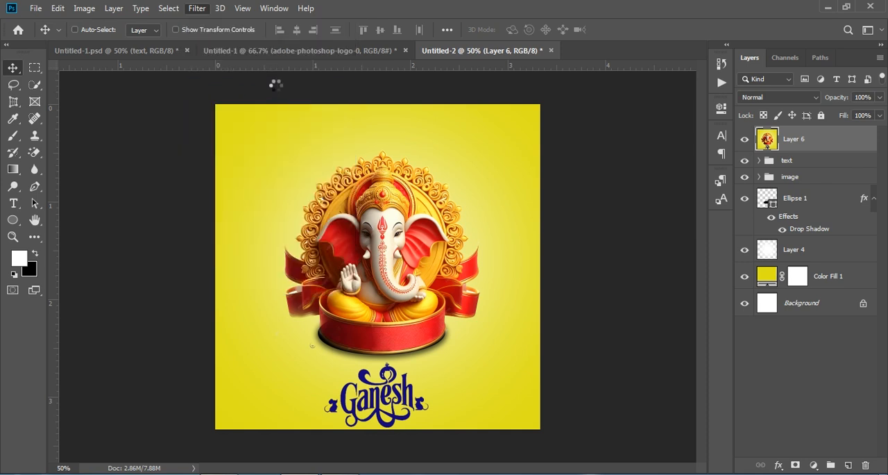
Step: Apply Camera Raw with Contrast +11, Highlights +5, Shadows +5, Whites -15, Blacks +15, Texture +9, Clarity +4, Dehaze +6, Vibrance +8, Saturation +7
scroll(767, 284, down, 1)
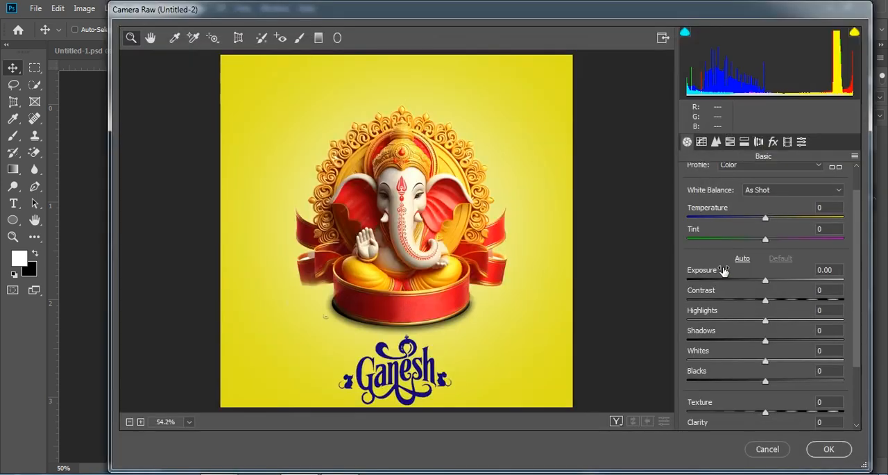
drag(765, 299, 755, 359)
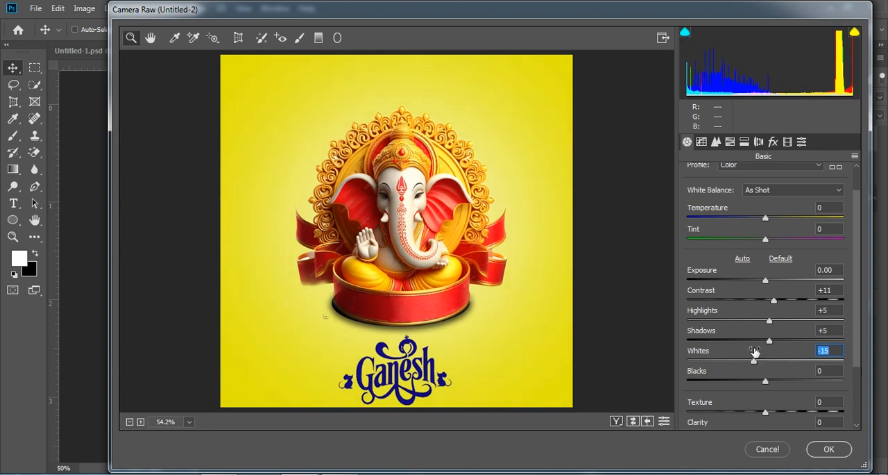
scroll(756, 354, down, 3)
drag(765, 320, 776, 320)
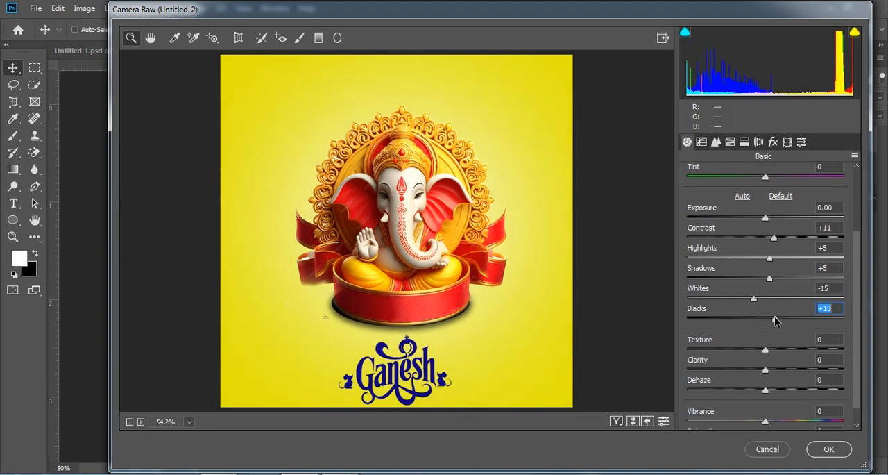
drag(765, 349, 770, 420)
scroll(752, 364, down, 1)
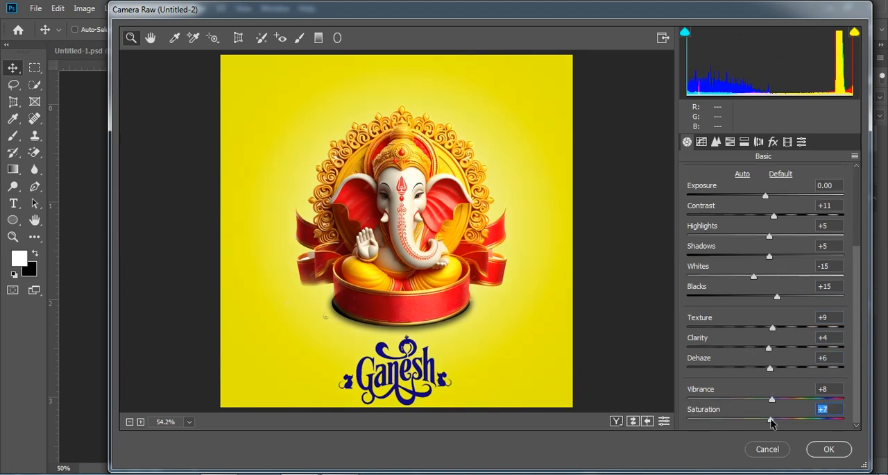
click(823, 450)
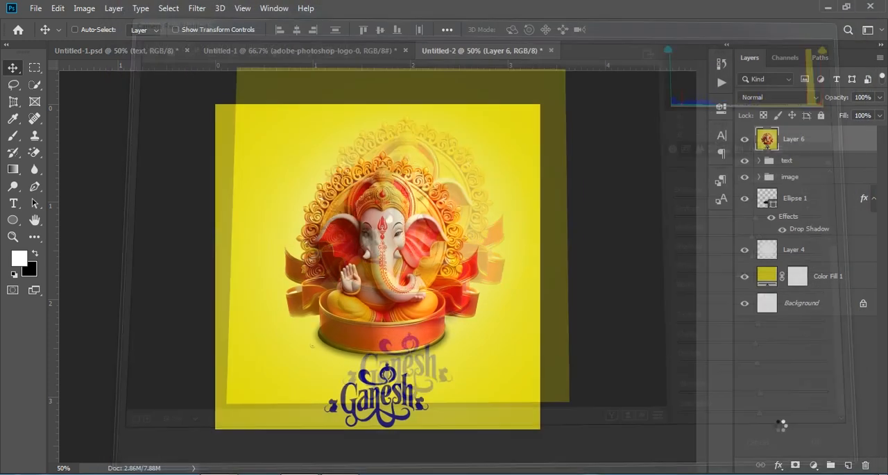